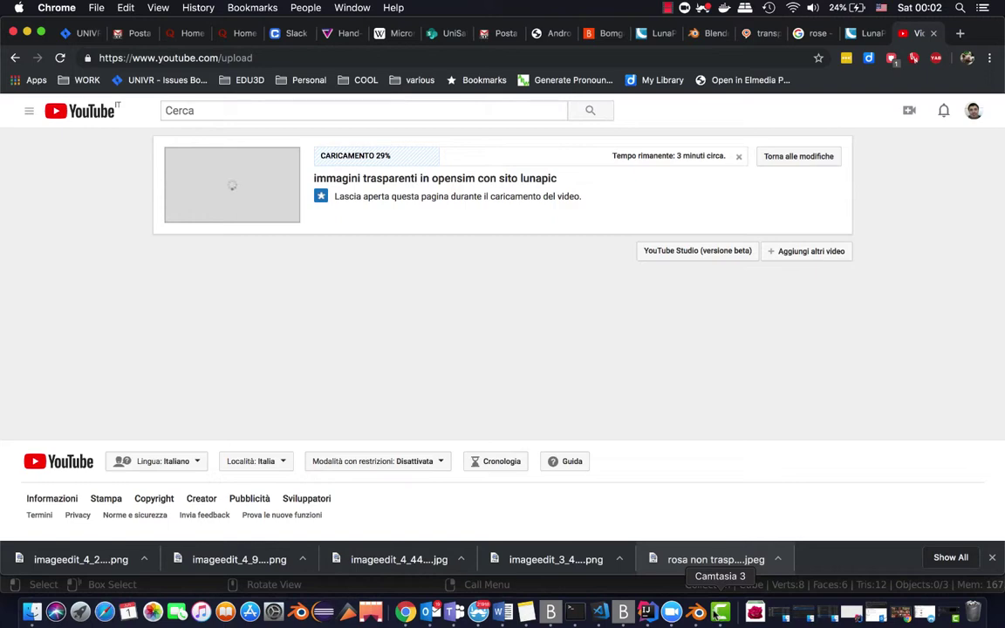
# Step: Switch from Chrome to the Blender window with the textured cube scene
pyautogui.click(696, 613)
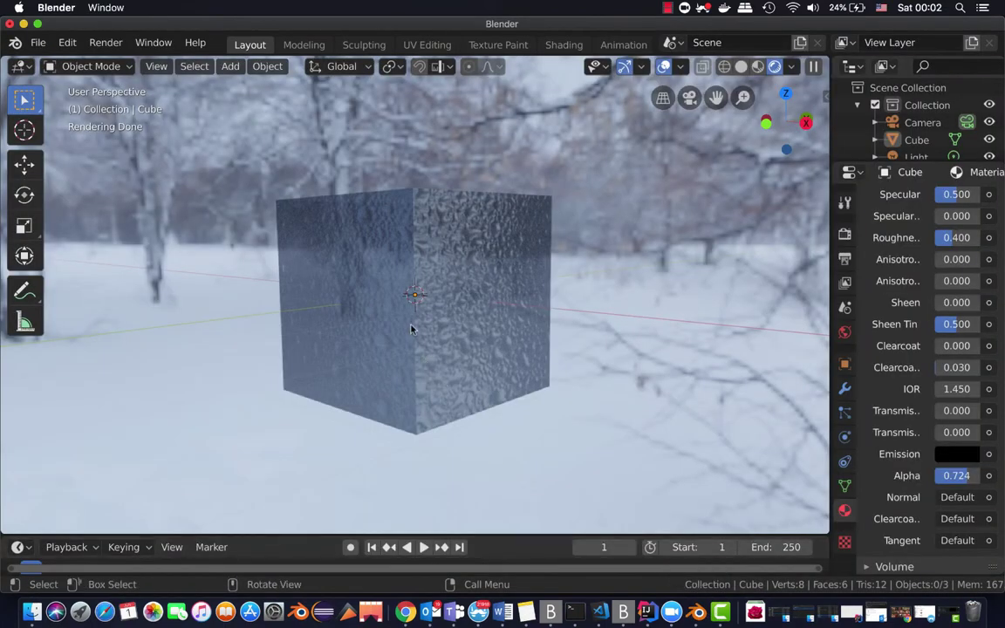
# Step: Face the cube head-on and show Render Properties: Cycles, 128 render and 32 viewport samples
pyautogui.moveTo(412, 328)
pyautogui.mouseDown(button='middle')
pyautogui.moveTo(444, 292)
pyautogui.moveTo(451, 324)
pyautogui.mouseUp(button='middle')
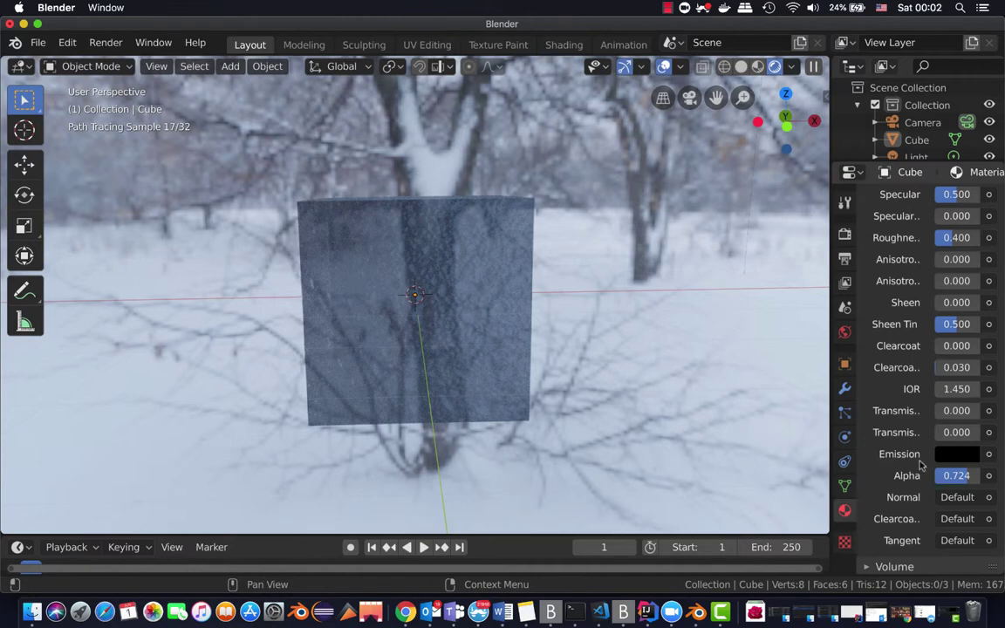
pyautogui.click(844, 234)
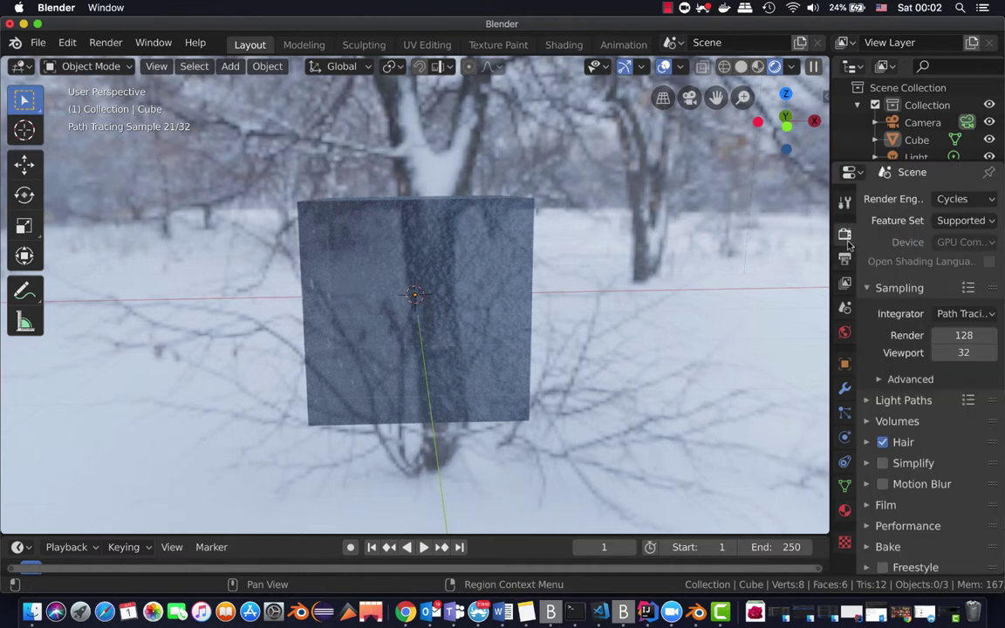
pyautogui.click(953, 200)
pyautogui.click(927, 221)
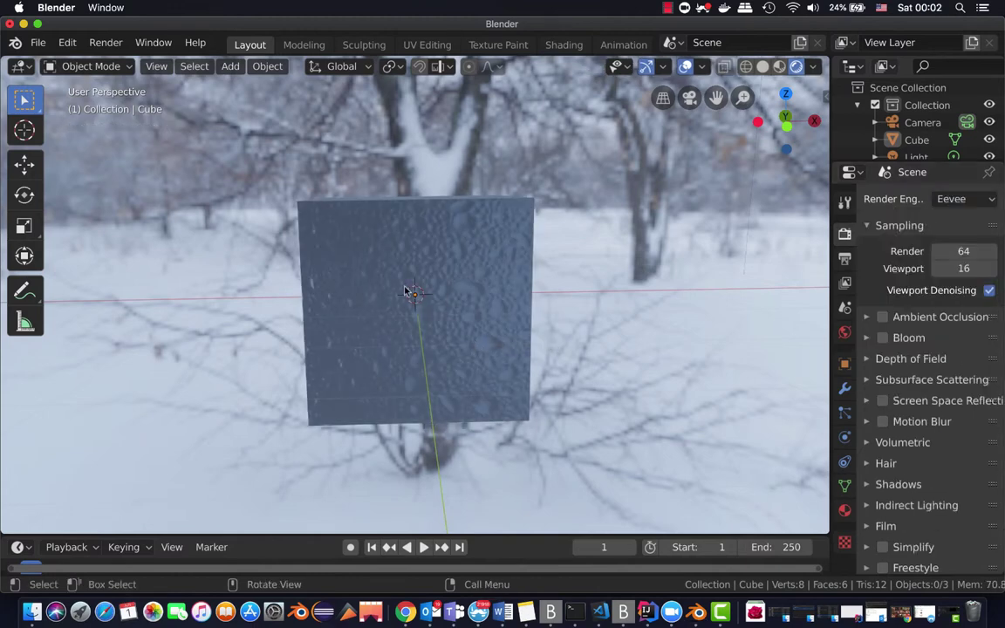
pyautogui.moveTo(378, 286); pyautogui.dragTo(494, 287, button='middle')
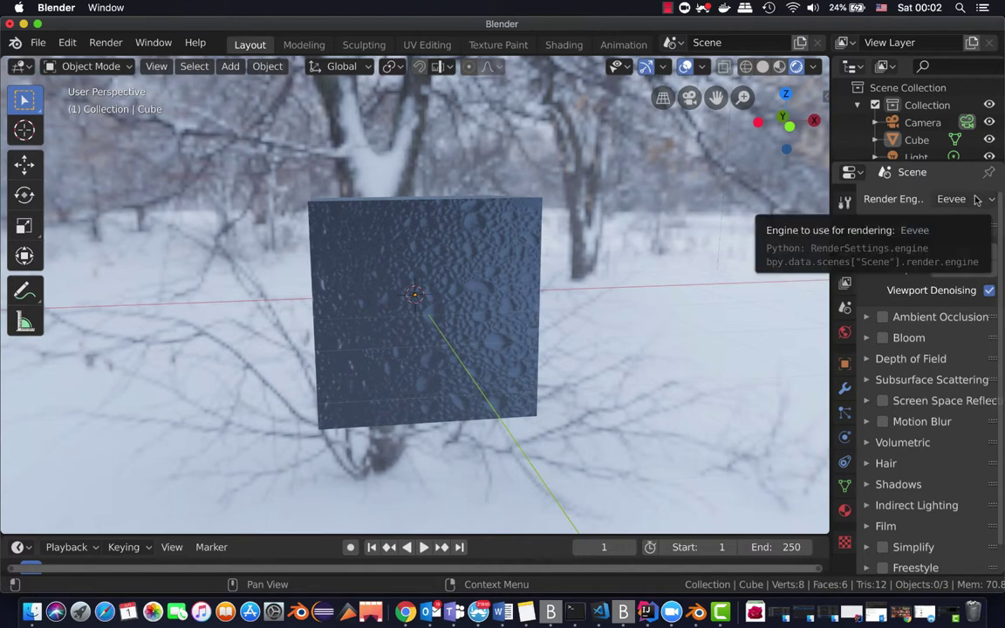
pyautogui.click(976, 199)
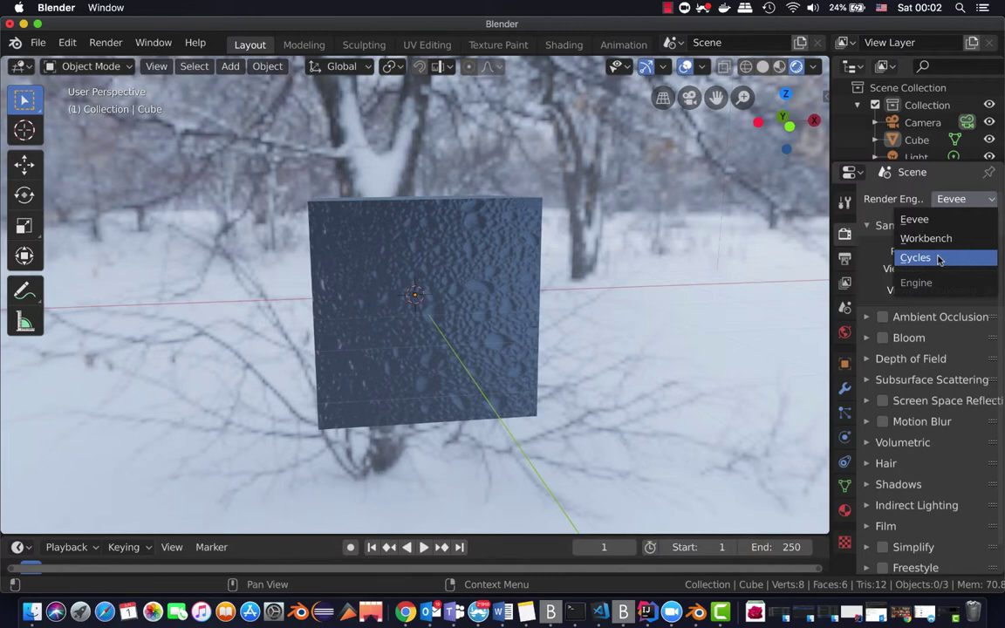
pyautogui.click(926, 259)
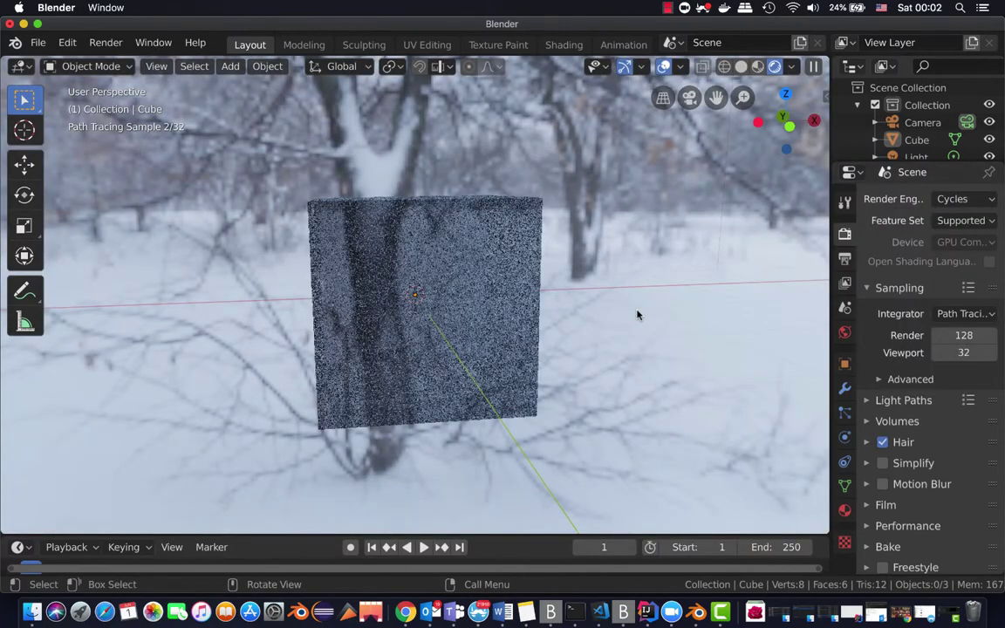
pyautogui.moveTo(462, 342); pyautogui.dragTo(459, 340, button='middle')
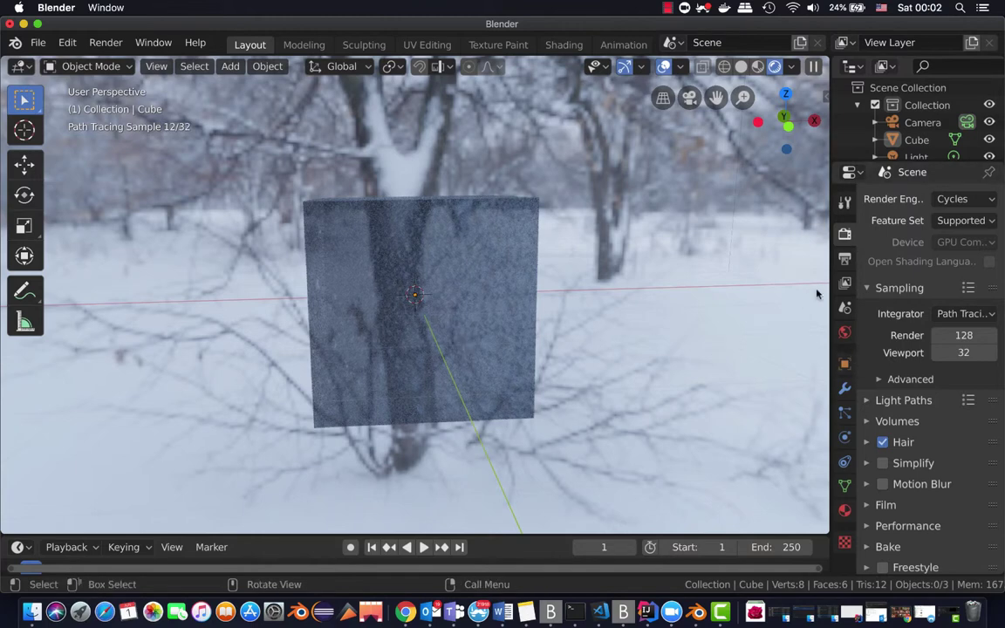
# Step: Show the cube's Principled material, with its image-textured Base Color, in a widened Properties panel
pyautogui.click(844, 511)
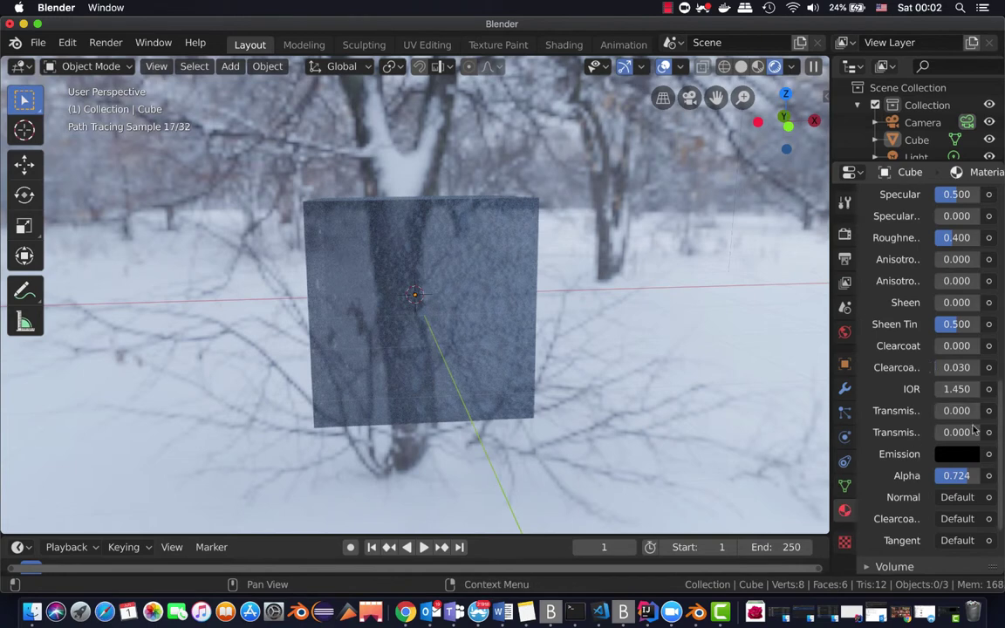
pyautogui.moveTo(999, 426); pyautogui.dragTo(999, 250)
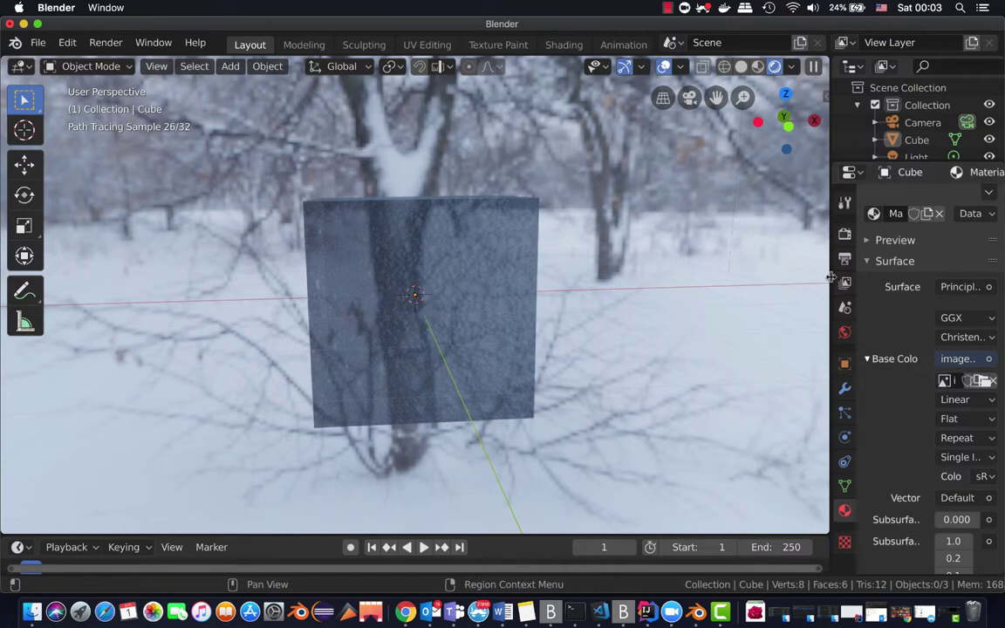
pyautogui.moveTo(831, 281); pyautogui.dragTo(793, 277)
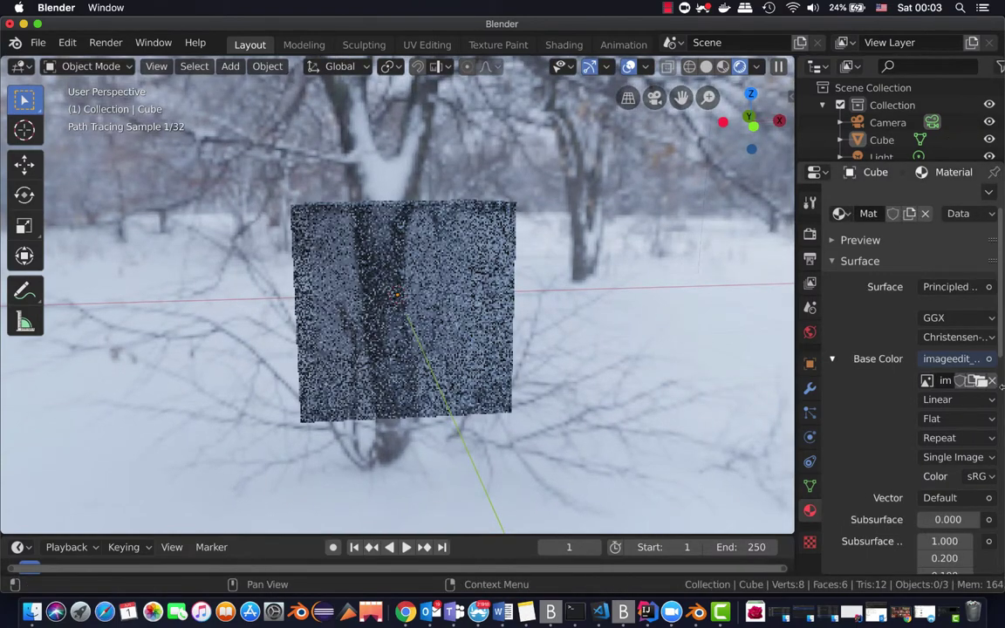
pyautogui.scroll(-2, 977, 327)
pyautogui.scroll(-1, 975, 324)
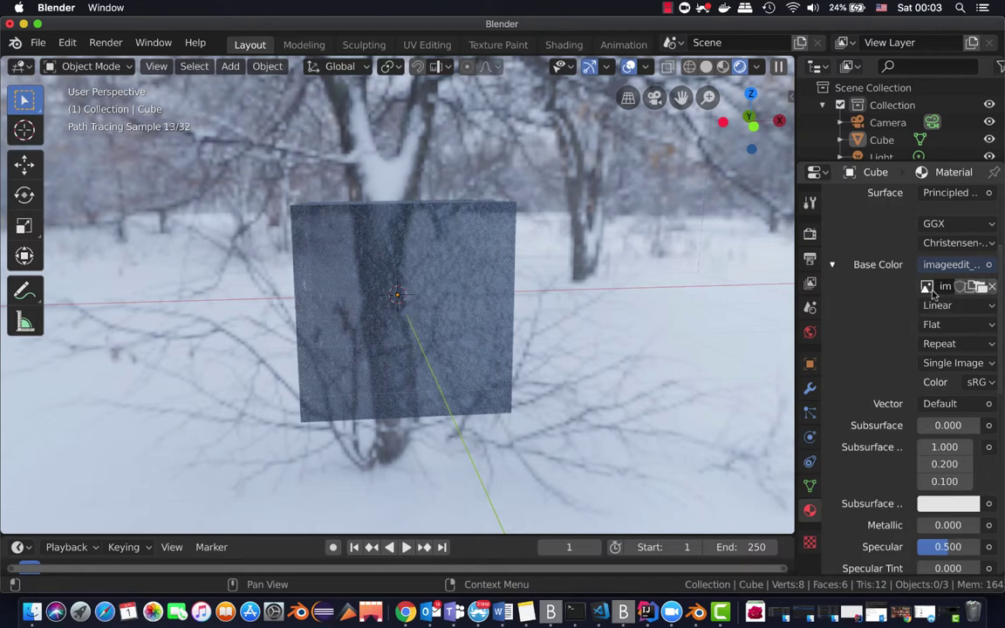
# Step: Switch to UV Editing and view the cube in Rendered shading, zoomed in over the snowy background
pyautogui.click(426, 45)
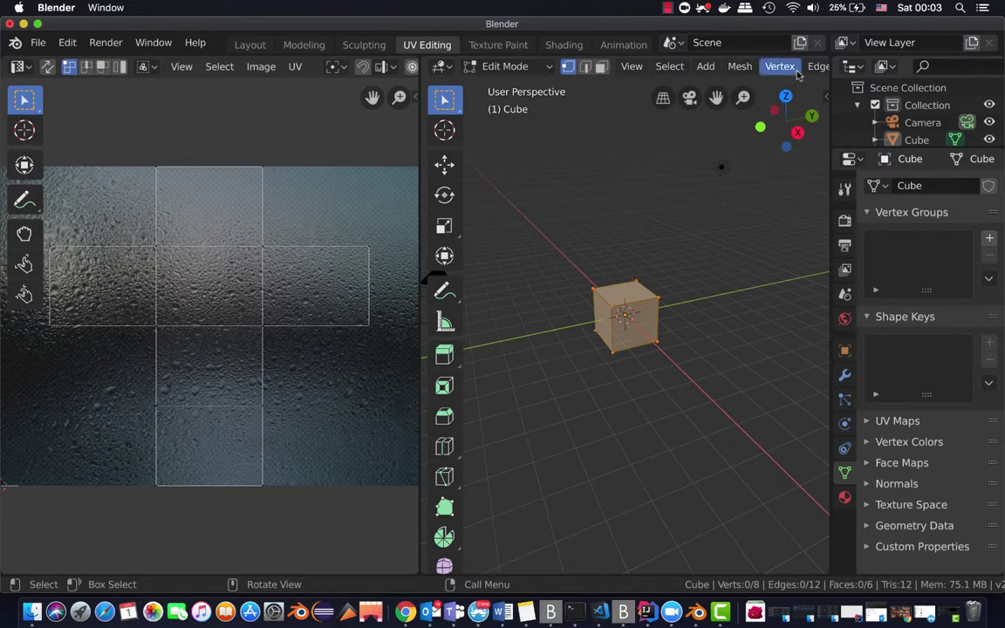
pyautogui.moveTo(796, 74); pyautogui.dragTo(276, 113, button='middle')
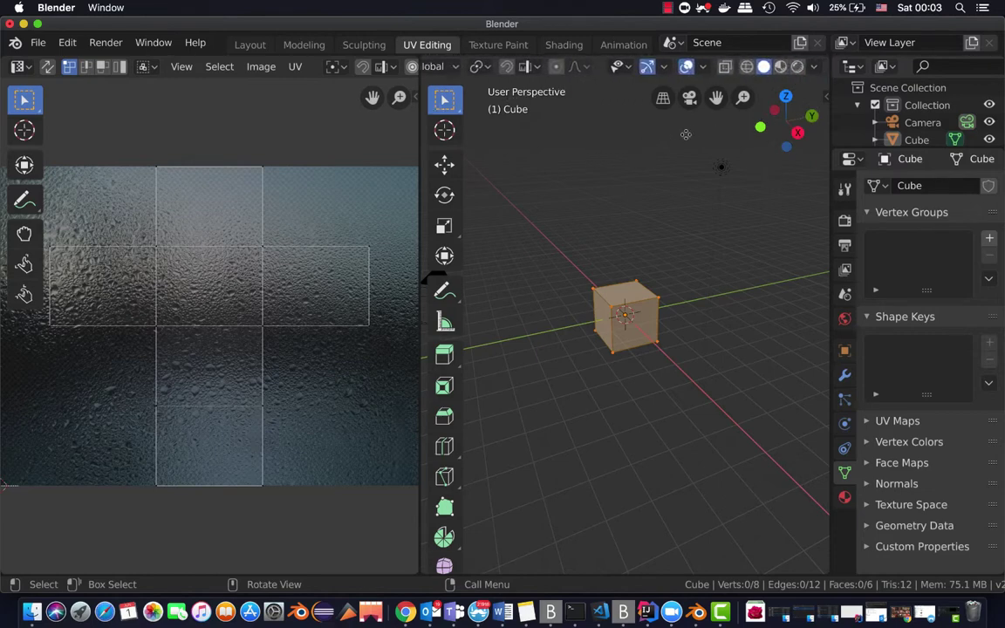
pyautogui.press('z')
pyautogui.click(715, 69)
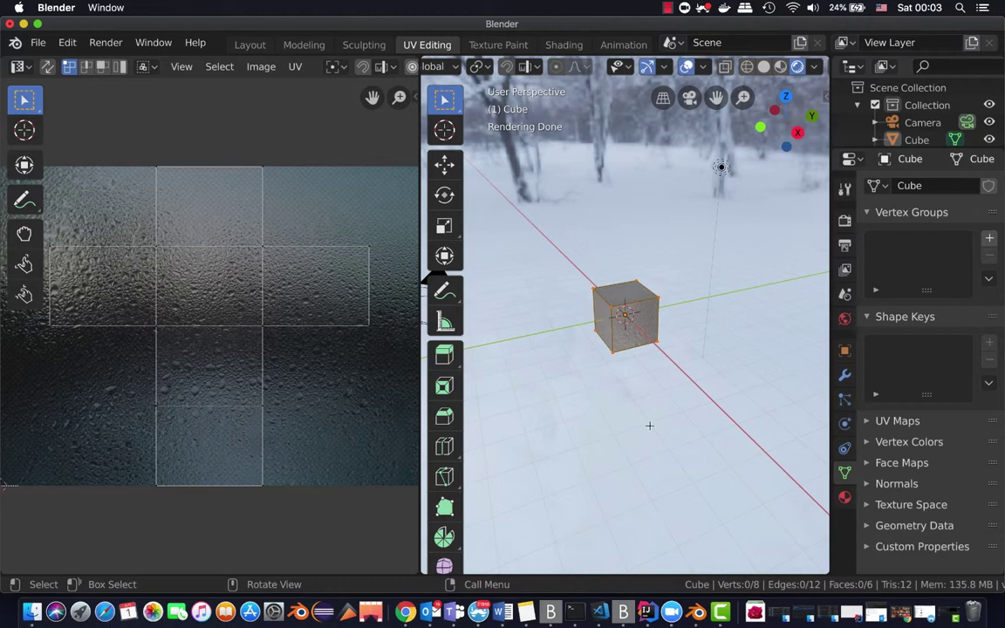
pyautogui.moveTo(608, 368)
pyautogui.mouseDown(button='middle')
pyautogui.moveTo(604, 347)
pyautogui.moveTo(613, 412)
pyautogui.mouseUp(button='middle')
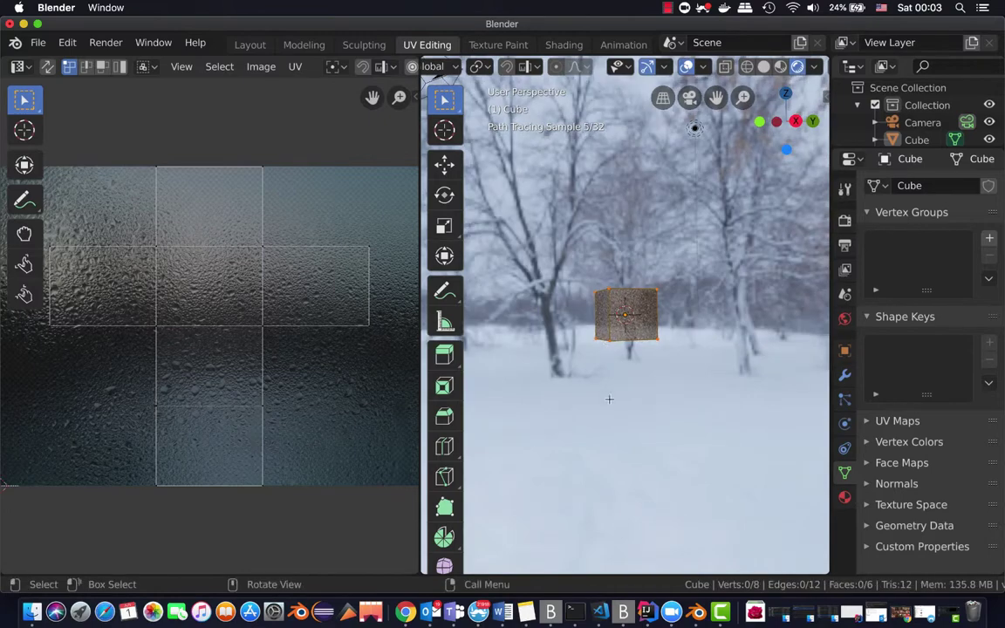
pyautogui.scroll(3, 625, 348)
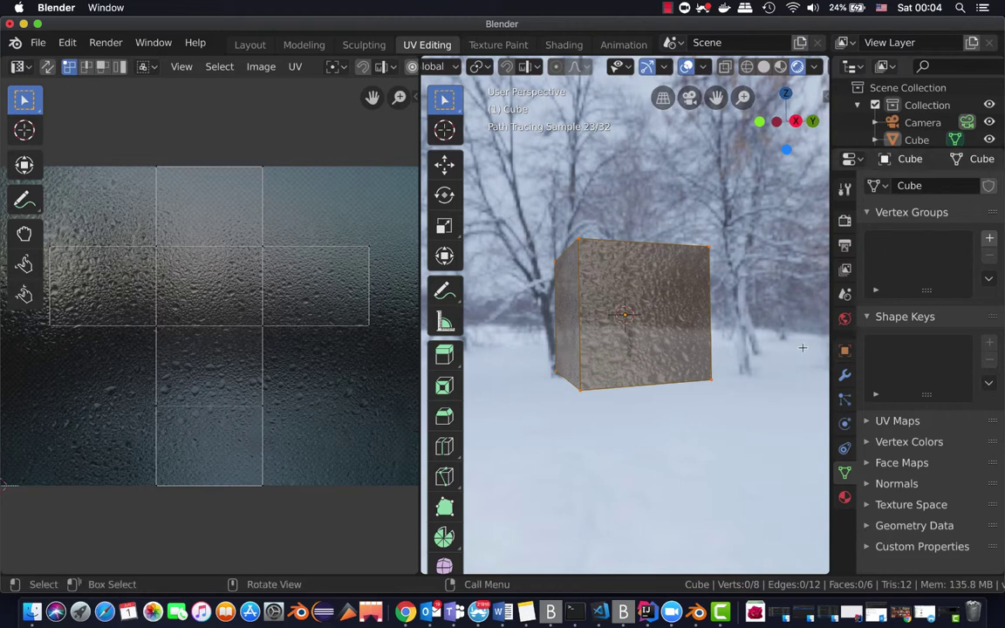
# Step: Open the cube's material settings and scroll down to its Alpha value
pyautogui.click(843, 497)
pyautogui.scroll(-1, 942, 419)
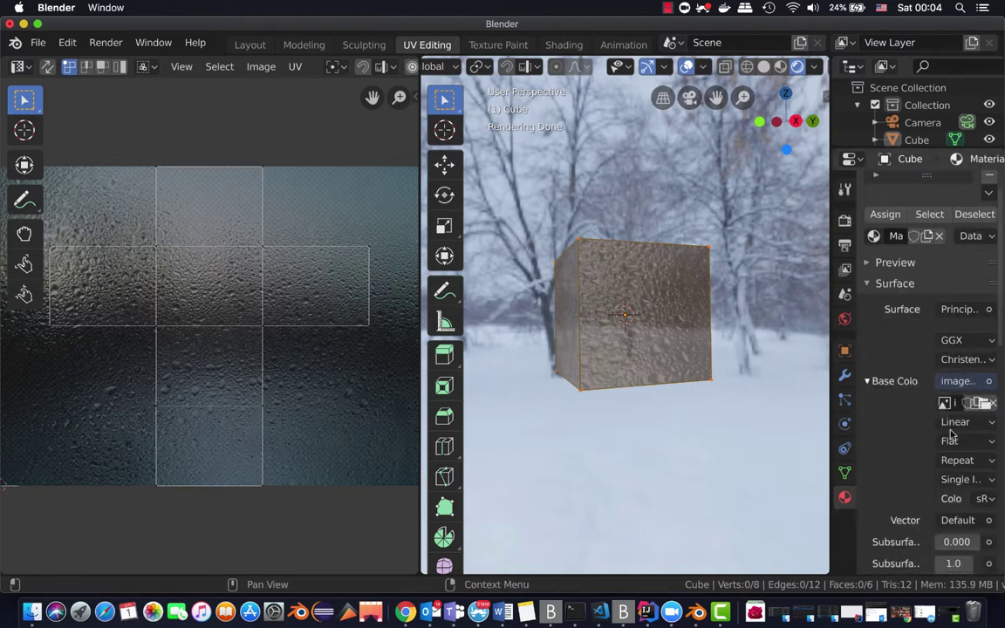
pyautogui.scroll(-1, 948, 438)
pyautogui.scroll(-2, 948, 438)
pyautogui.scroll(-2, 946, 438)
pyautogui.scroll(-2, 942, 436)
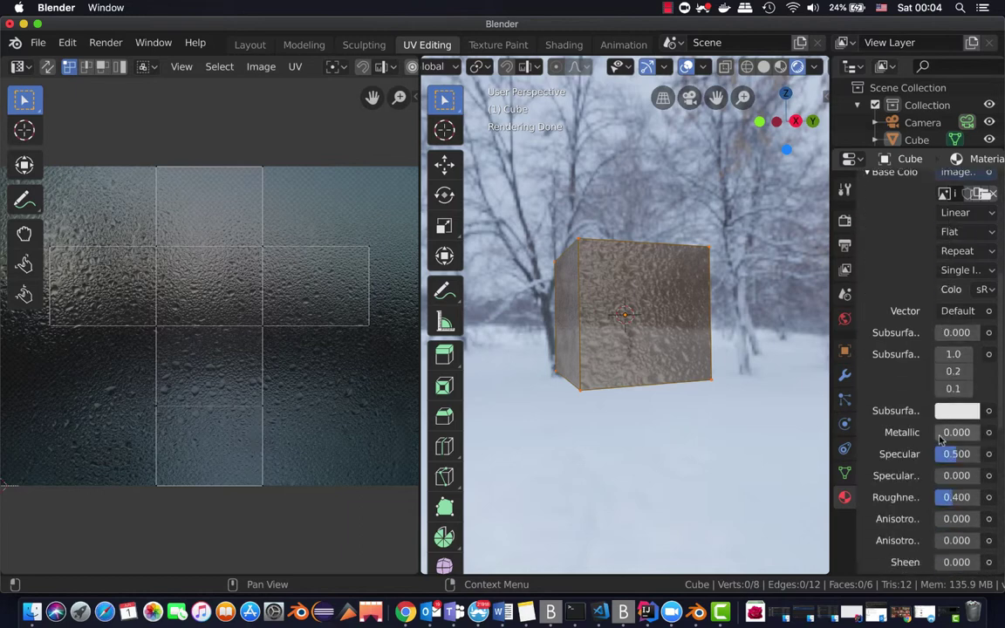
pyautogui.scroll(-2, 933, 435)
pyautogui.scroll(-2, 929, 436)
pyautogui.scroll(-1, 927, 438)
pyautogui.scroll(-3, 925, 441)
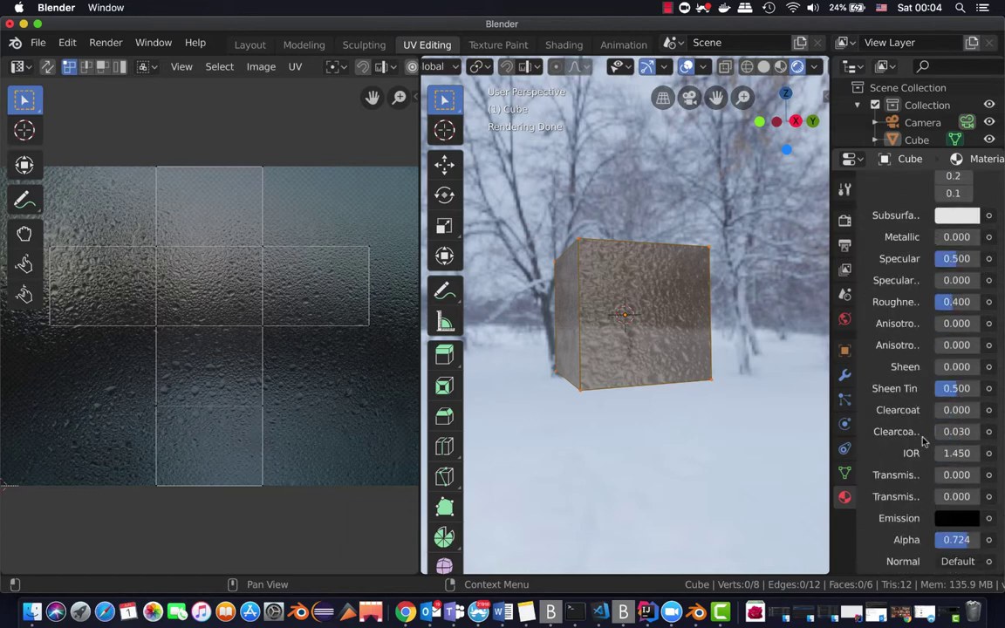
pyautogui.scroll(-2, 922, 440)
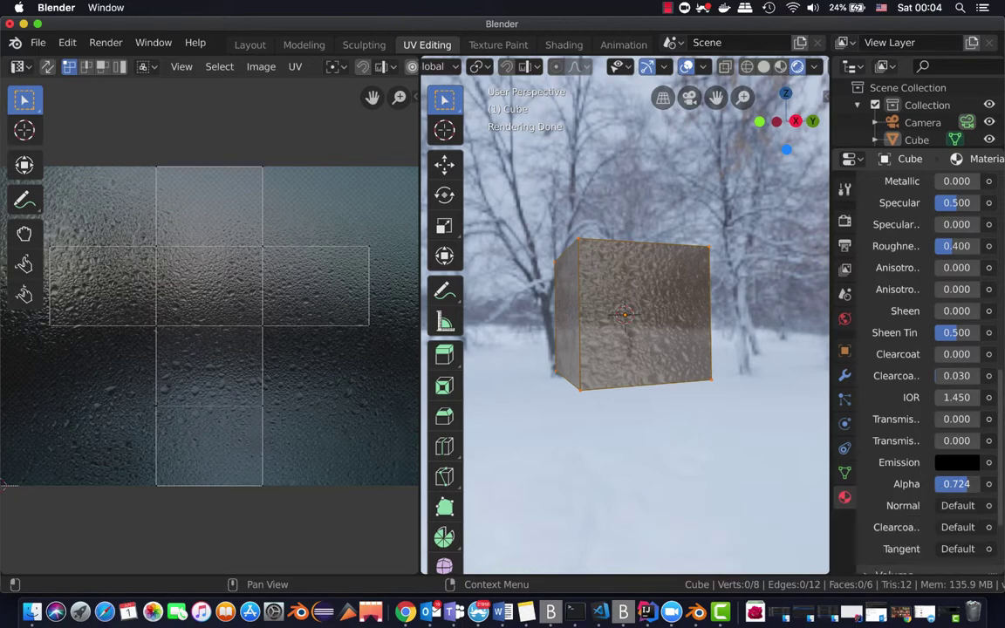
# Step: Lower the material Alpha to 0.333, then raise it to 0.423, orbiting to check the render
pyautogui.moveTo(968, 490); pyautogui.dragTo(915, 490)
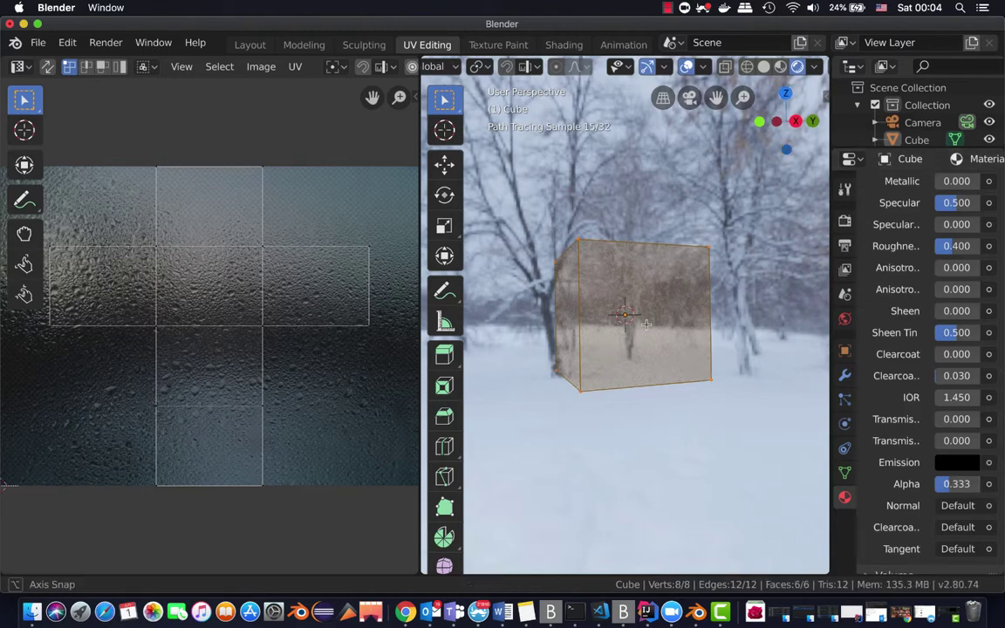
pyautogui.moveTo(636, 296)
pyautogui.mouseDown(button='middle')
pyautogui.moveTo(641, 336)
pyautogui.moveTo(641, 300)
pyautogui.mouseUp(button='middle')
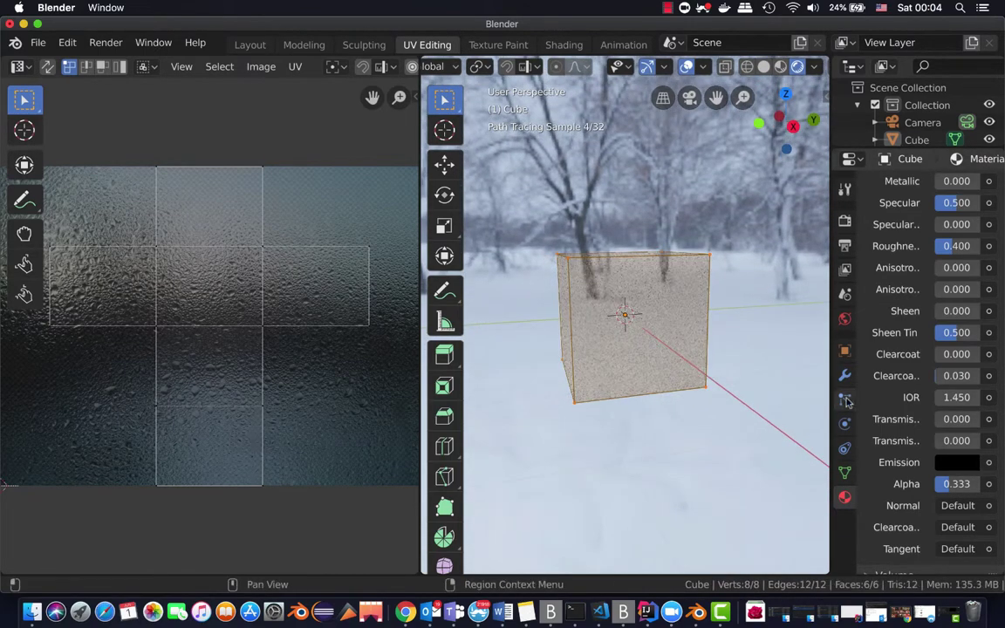
pyautogui.moveTo(951, 483); pyautogui.dragTo(981, 483)
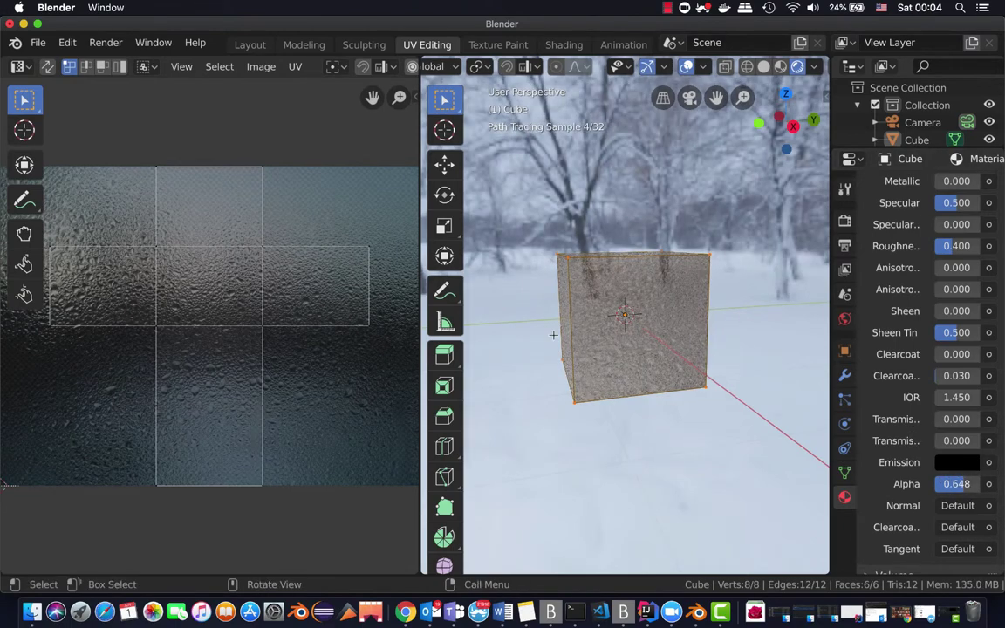
pyautogui.moveTo(624, 331); pyautogui.dragTo(641, 322, button='middle')
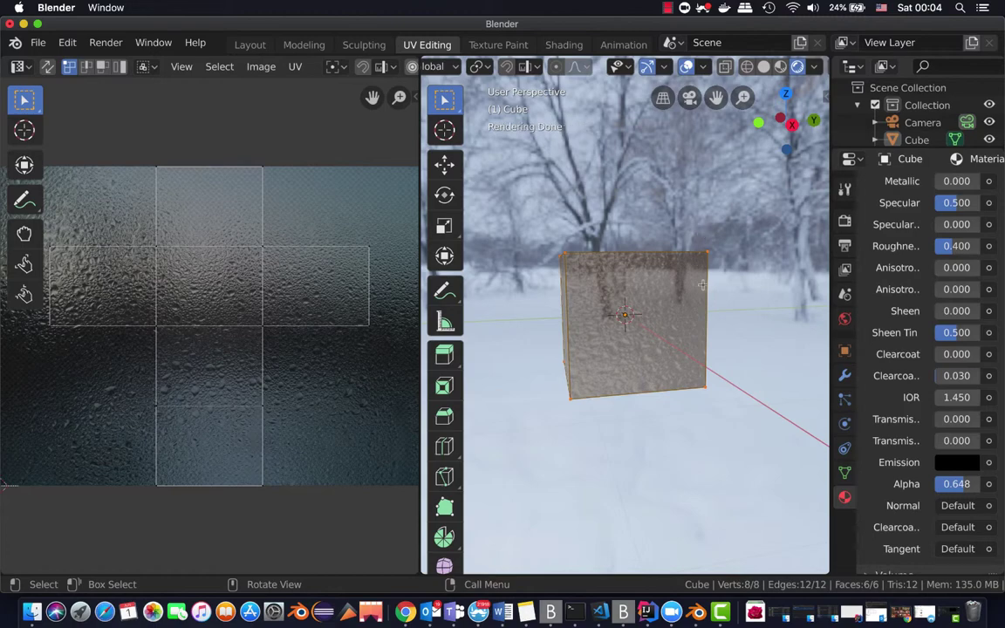
# Step: Orbit around the glass cube from several sides, then scroll the Material panel back to the top
pyautogui.hotkey('ctrl', 'z')
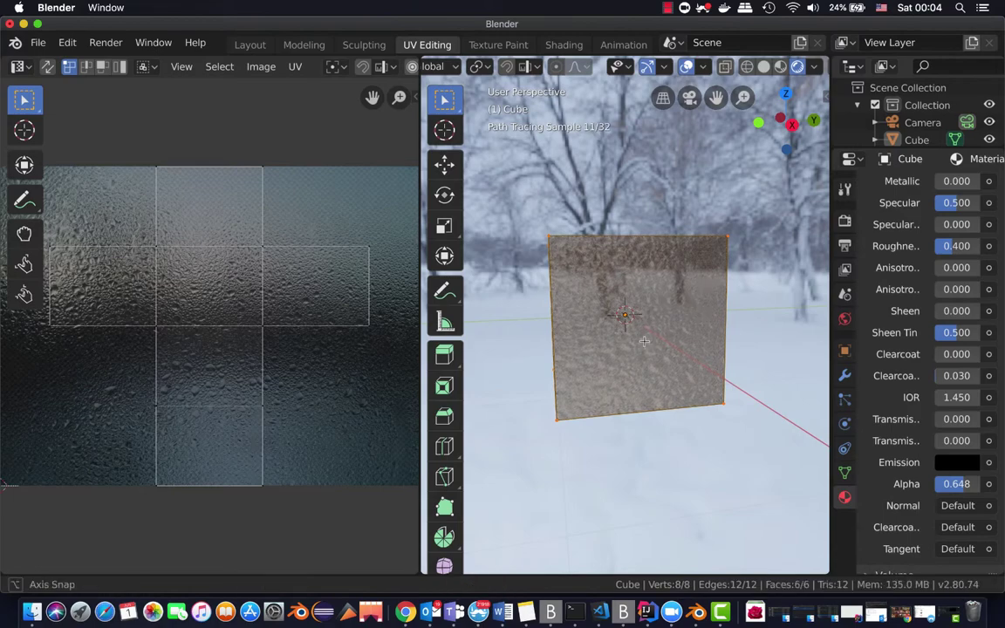
pyautogui.hscroll(3, 643, 340)
pyautogui.hscroll(3, 644, 340)
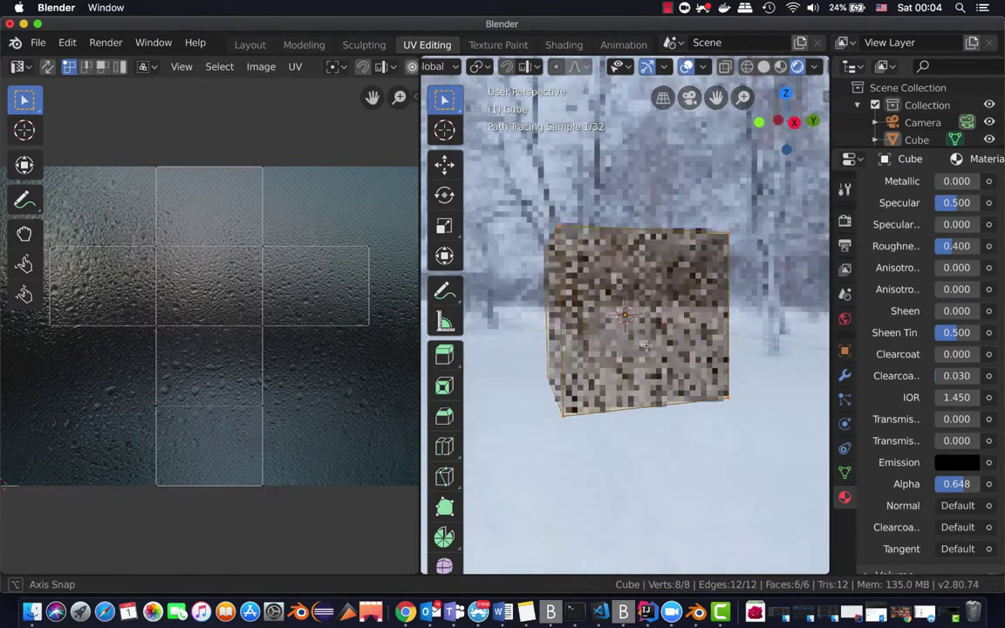
pyautogui.hscroll(2, 662, 342)
pyautogui.moveTo(672, 344)
pyautogui.mouseDown(button='middle')
pyautogui.moveTo(635, 343)
pyautogui.moveTo(791, 380)
pyautogui.mouseUp(button='middle')
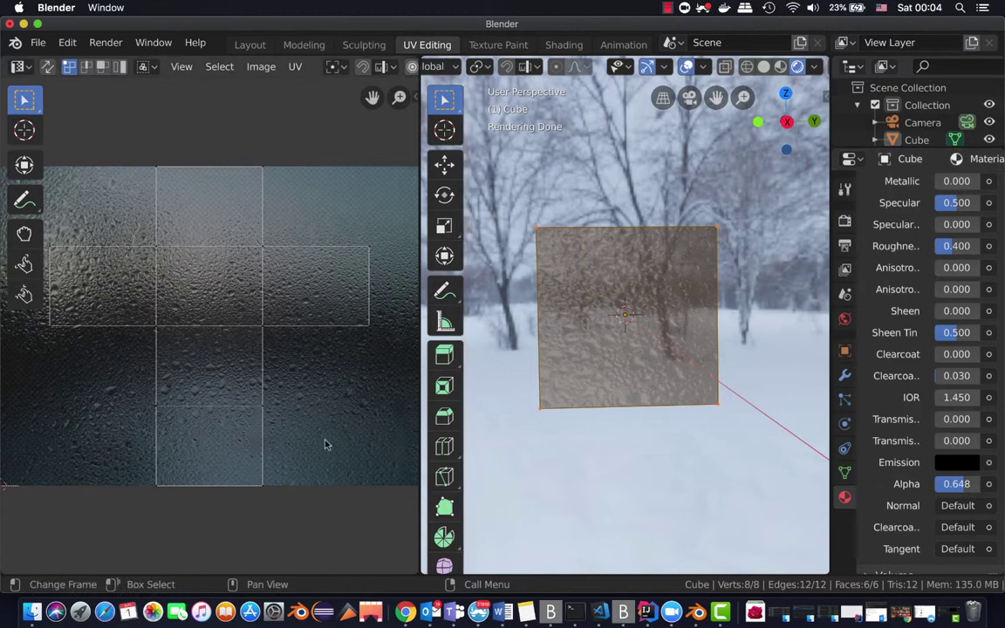
pyautogui.moveTo(550, 314)
pyautogui.mouseDown(button='middle')
pyautogui.moveTo(563, 308)
pyautogui.moveTo(576, 326)
pyautogui.mouseUp(button='middle')
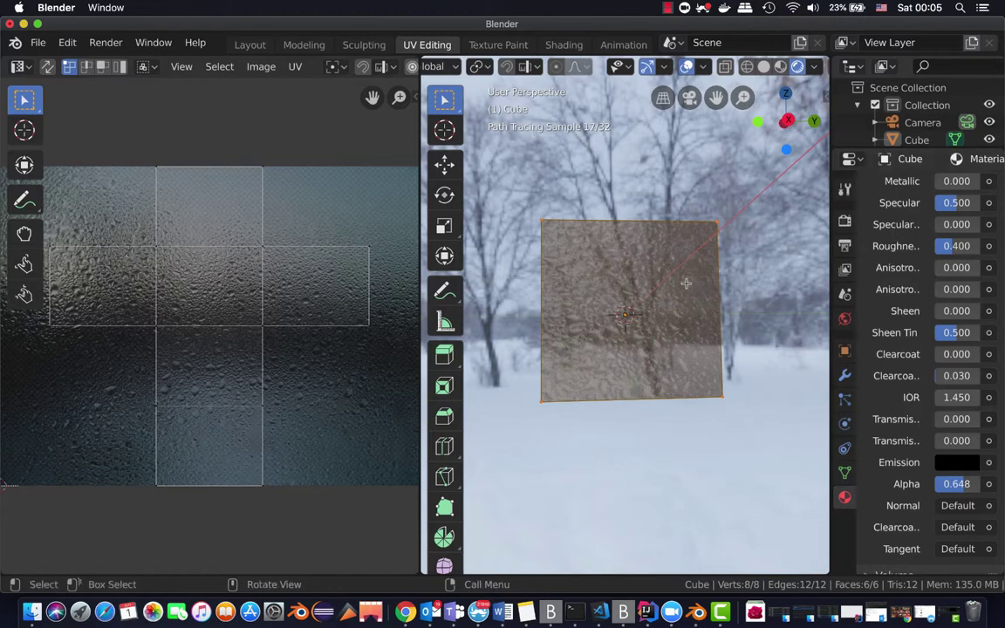
pyautogui.moveTo(616, 269); pyautogui.dragTo(616, 292, button='middle')
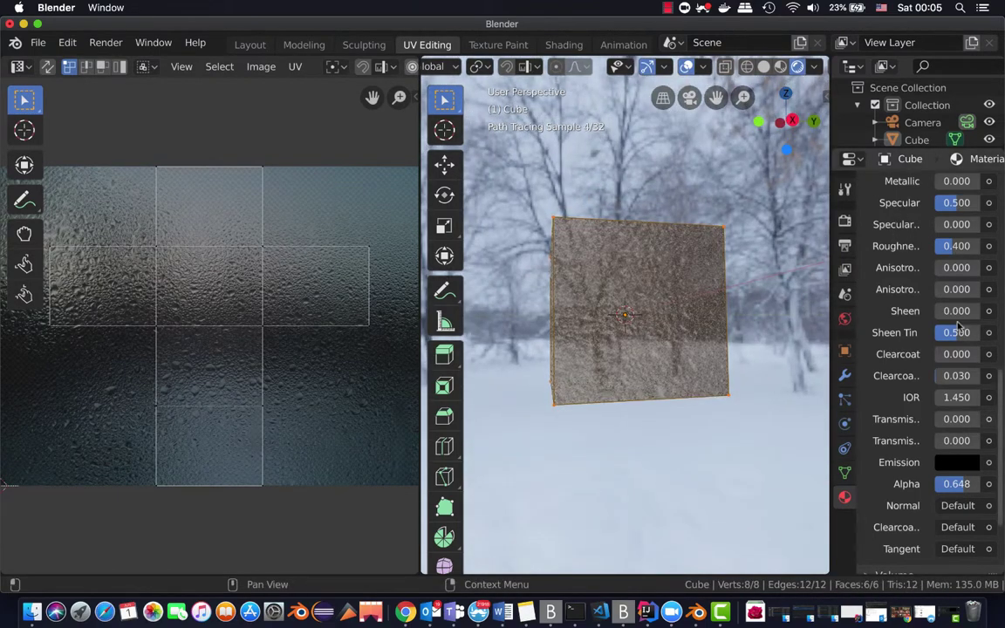
pyautogui.scroll(5, 960, 392)
pyautogui.scroll(5, 924, 262)
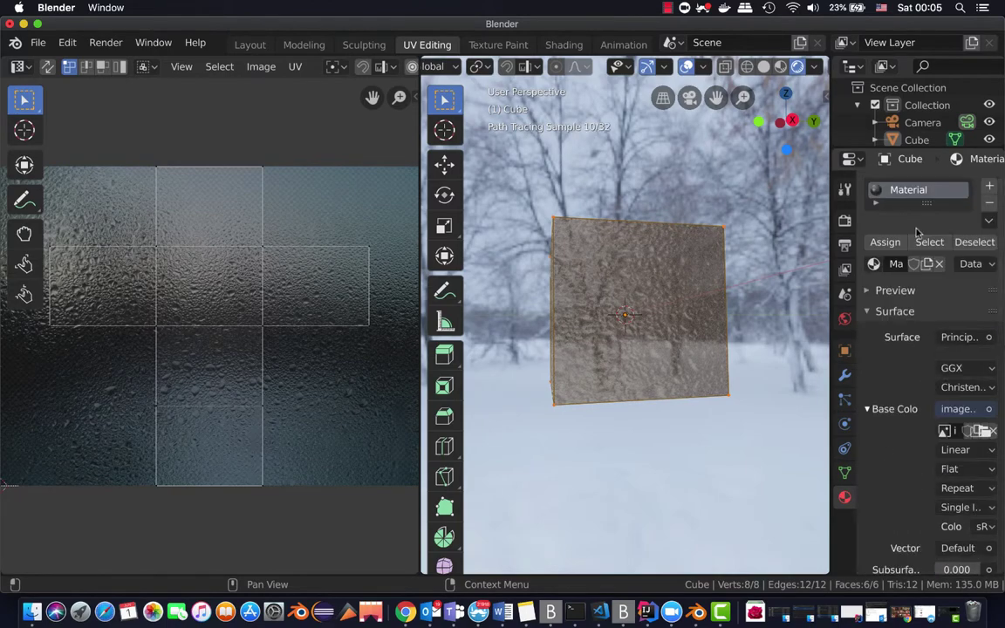
# Step: Keep Cycles as the render engine and switch the viewport to Solid shading
pyautogui.click(844, 220)
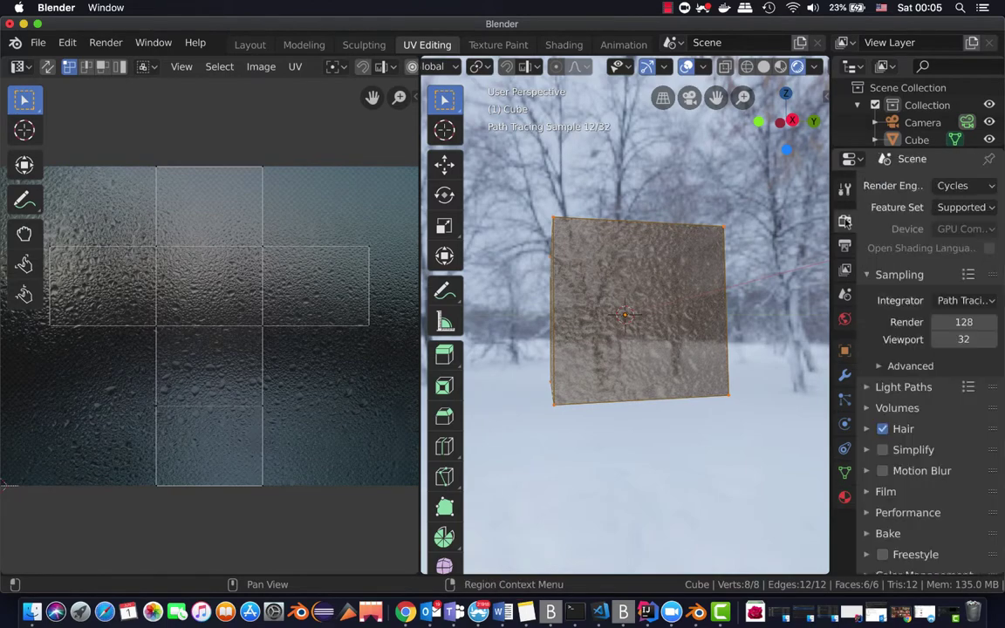
pyautogui.click(952, 188)
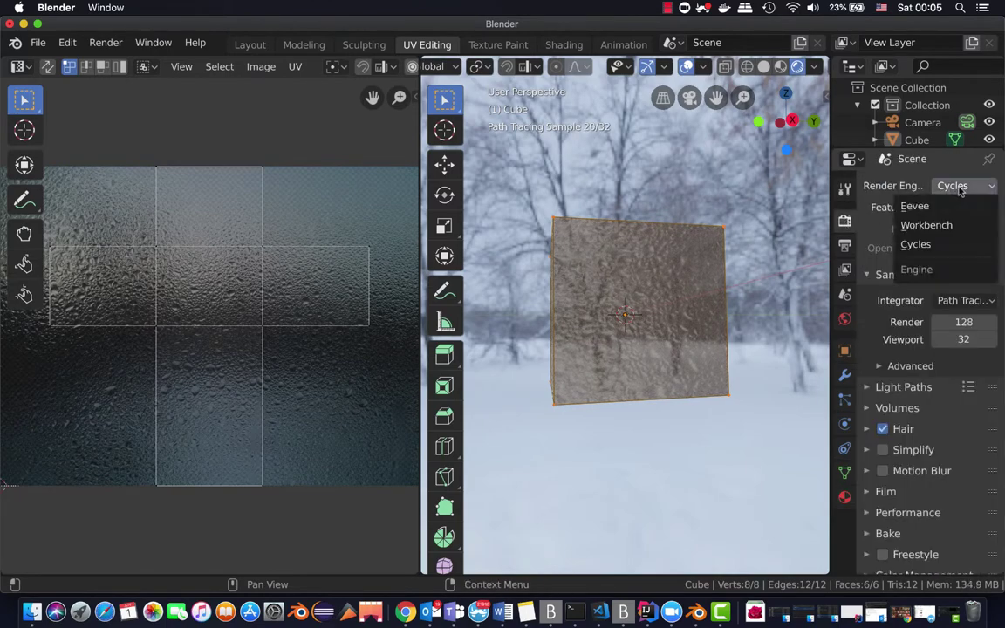
pyautogui.click(941, 245)
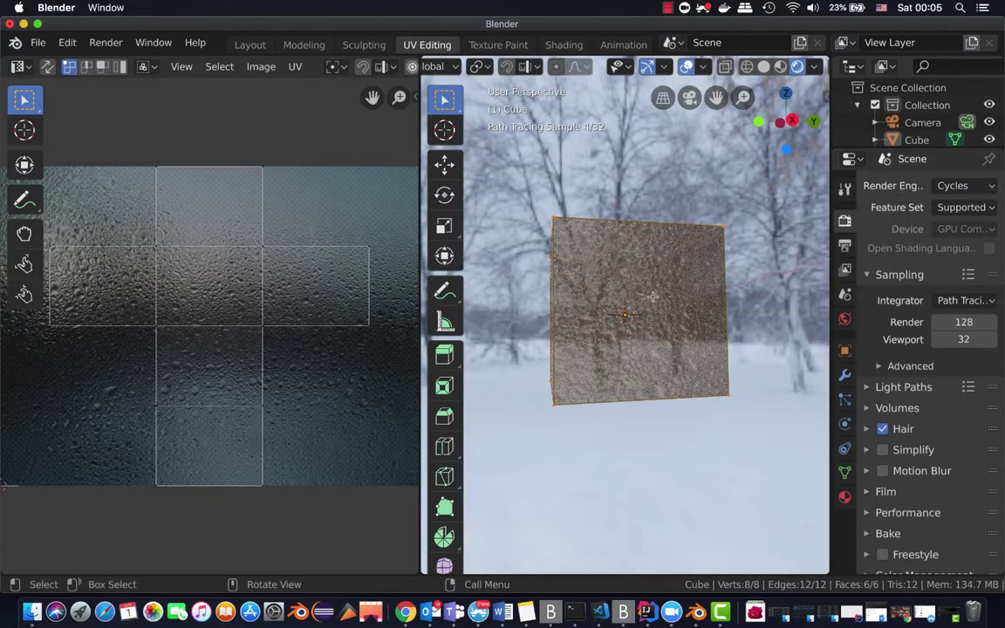
pyautogui.click(763, 66)
pyautogui.moveTo(715, 184); pyautogui.dragTo(681, 273, button='middle')
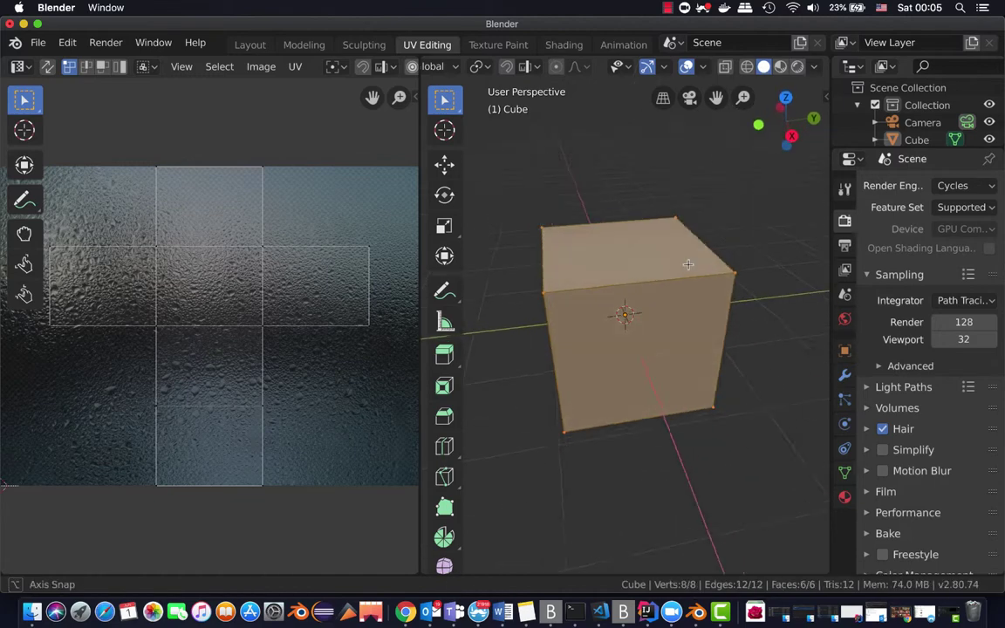
# Step: Orbit to view the cube from above and return the viewport to Rendered shading
pyautogui.moveTo(679, 231); pyautogui.dragTo(689, 262, button='middle')
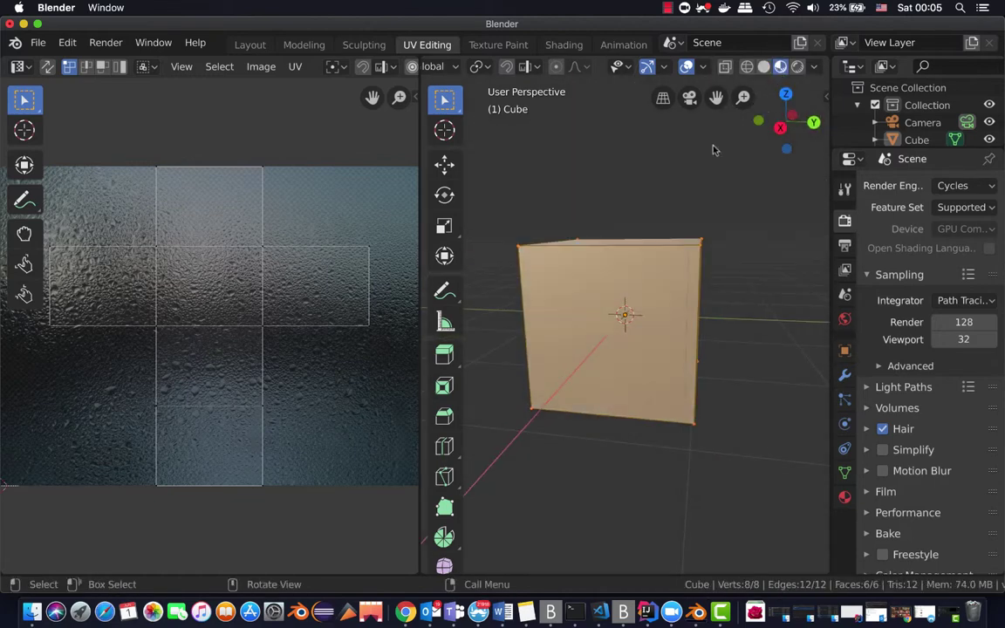
pyautogui.moveTo(668, 238)
pyautogui.mouseDown(button='middle')
pyautogui.moveTo(684, 285)
pyautogui.moveTo(668, 285)
pyautogui.moveTo(673, 231)
pyautogui.moveTo(682, 244)
pyautogui.mouseUp(button='middle')
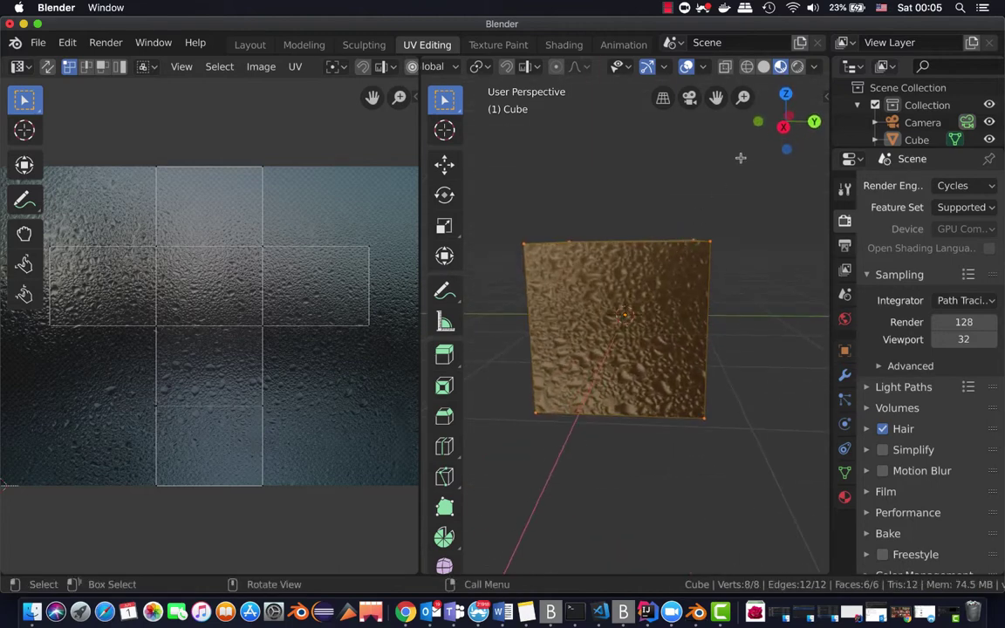
pyautogui.click(797, 67)
pyautogui.moveTo(685, 314)
pyautogui.mouseDown(button='middle')
pyautogui.moveTo(668, 339)
pyautogui.moveTo(680, 332)
pyautogui.mouseUp(button='middle')
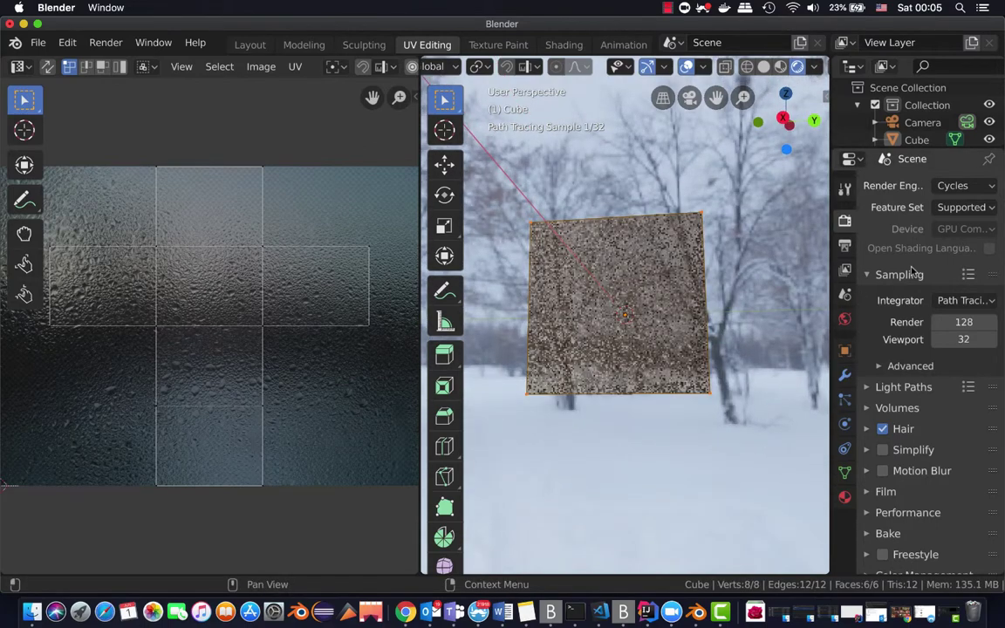
# Step: Change the Cycles render device from GPU Compute to CPU and orbit to check the preview
pyautogui.click(952, 231)
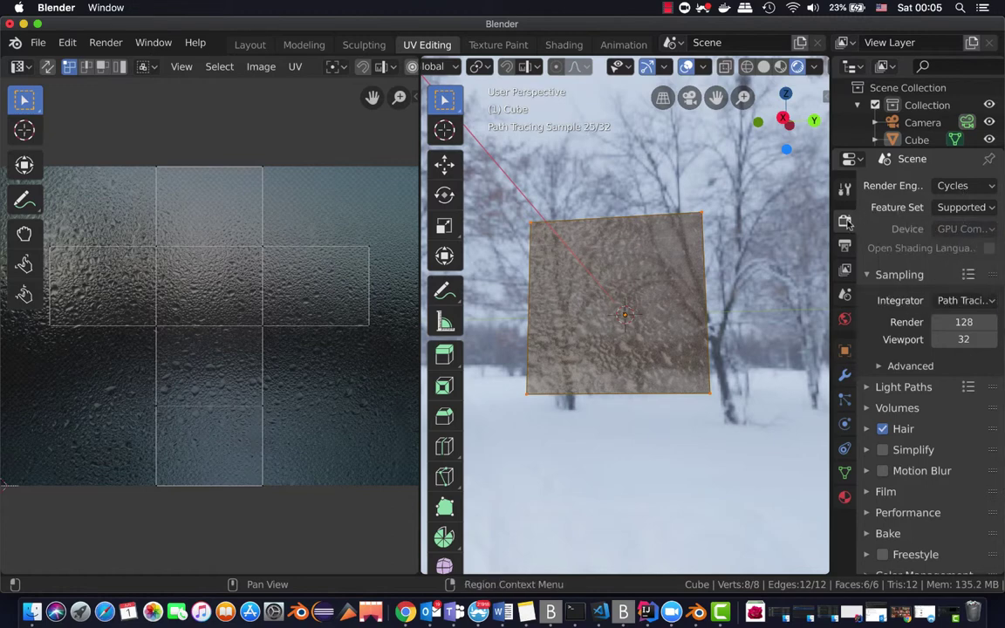
pyautogui.click(955, 230)
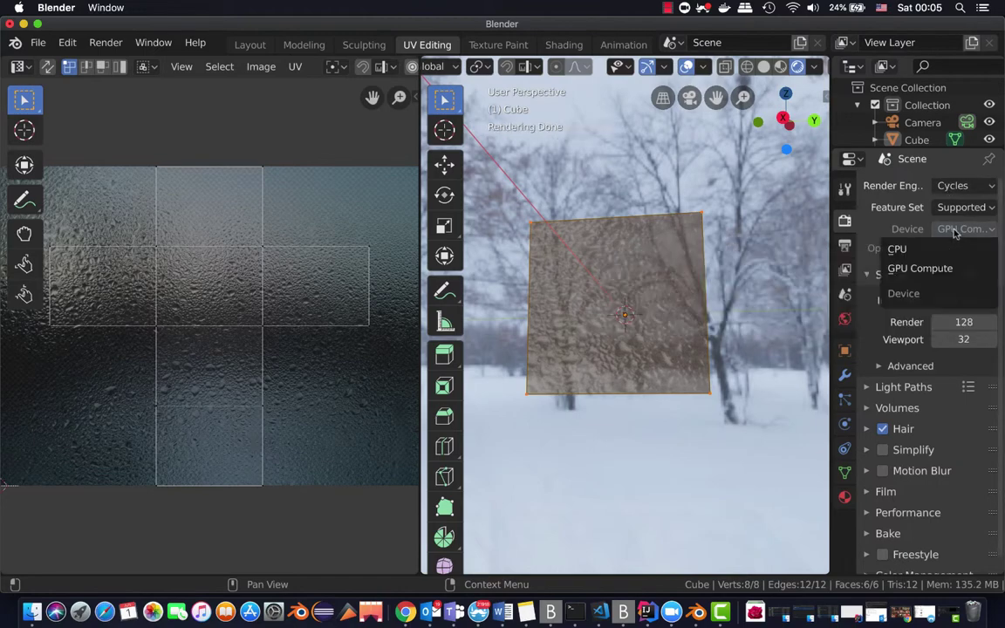
pyautogui.click(917, 269)
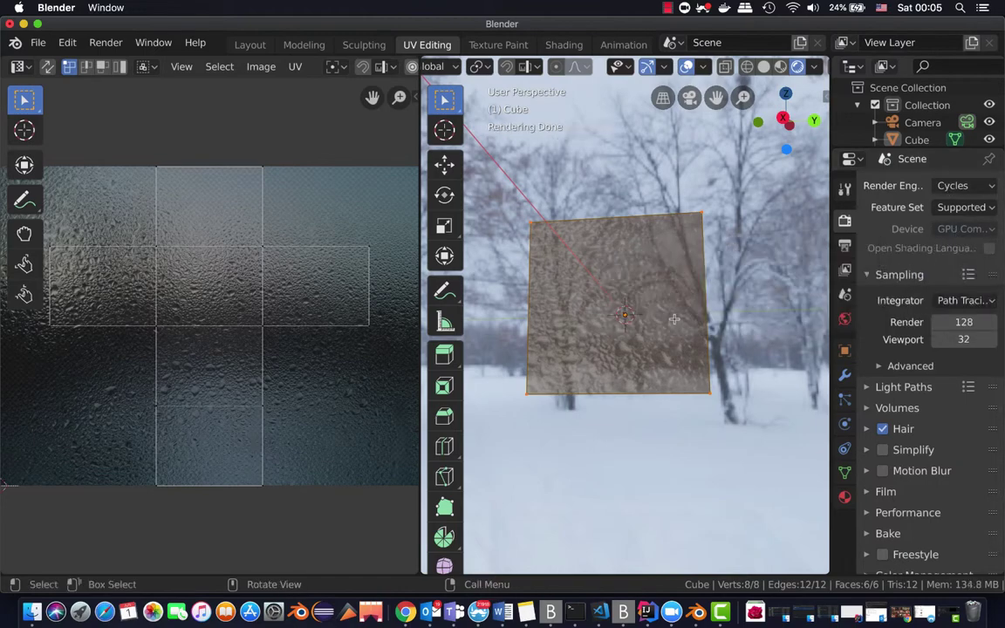
pyautogui.moveTo(627, 331)
pyautogui.mouseDown(button='middle')
pyautogui.moveTo(665, 328)
pyautogui.moveTo(645, 324)
pyautogui.mouseUp(button='middle')
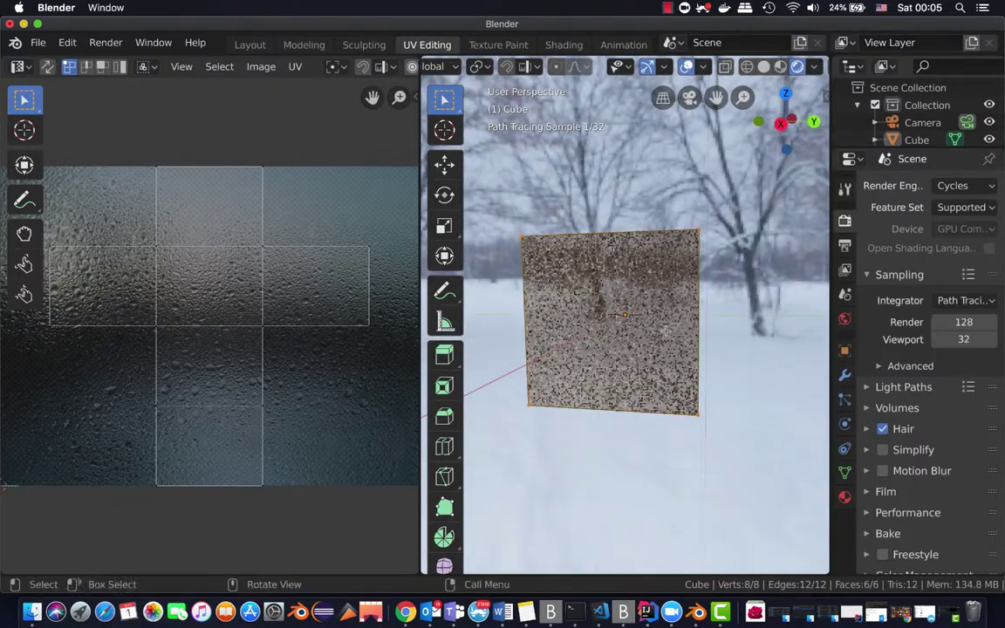
pyautogui.click(948, 230)
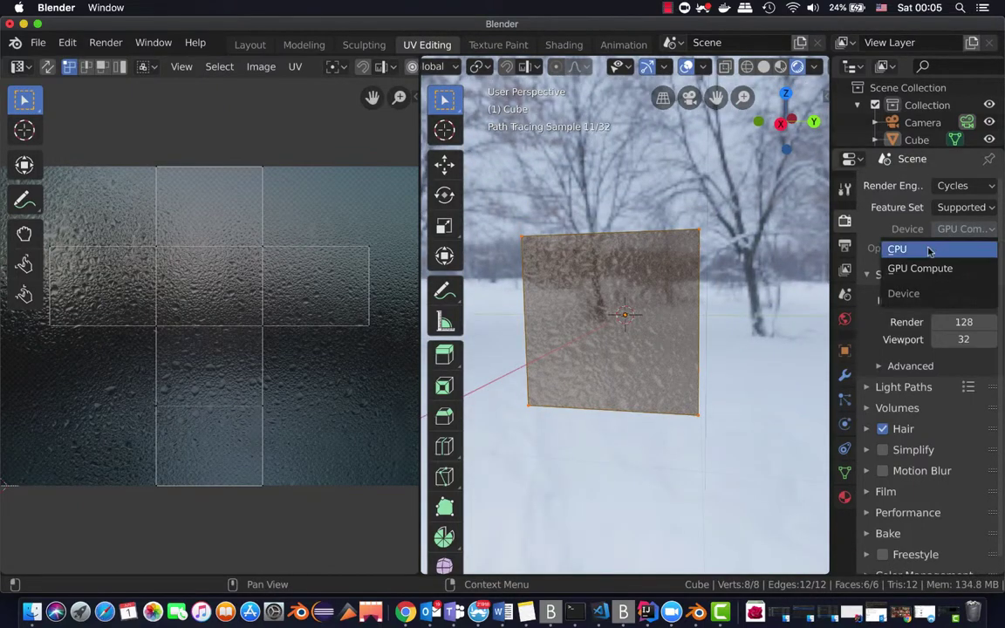
pyautogui.click(929, 251)
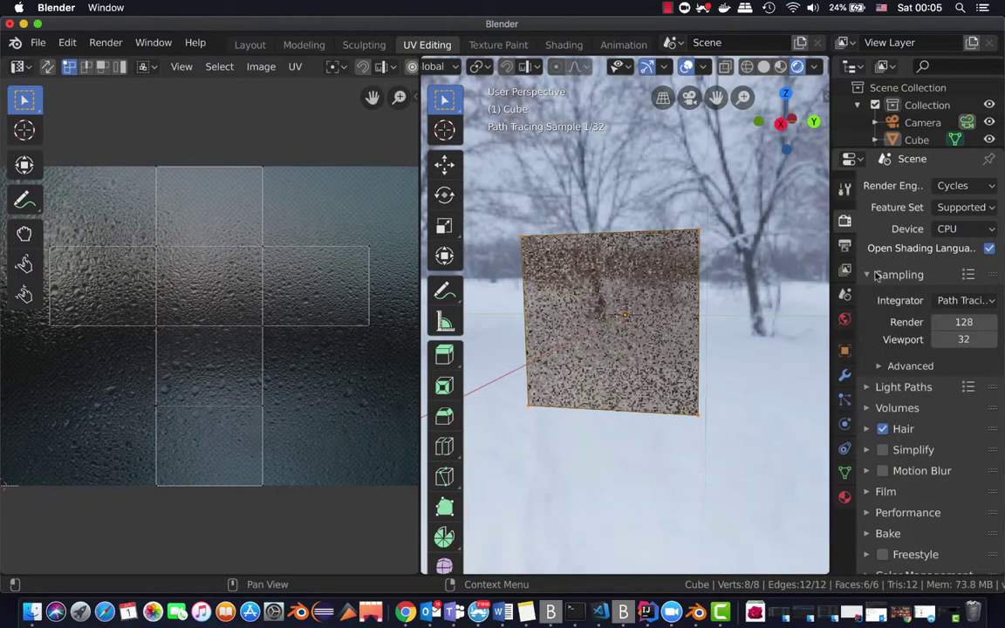
pyautogui.moveTo(680, 305)
pyautogui.mouseDown(button='middle')
pyautogui.moveTo(728, 301)
pyautogui.moveTo(669, 340)
pyautogui.moveTo(710, 340)
pyautogui.mouseUp(button='middle')
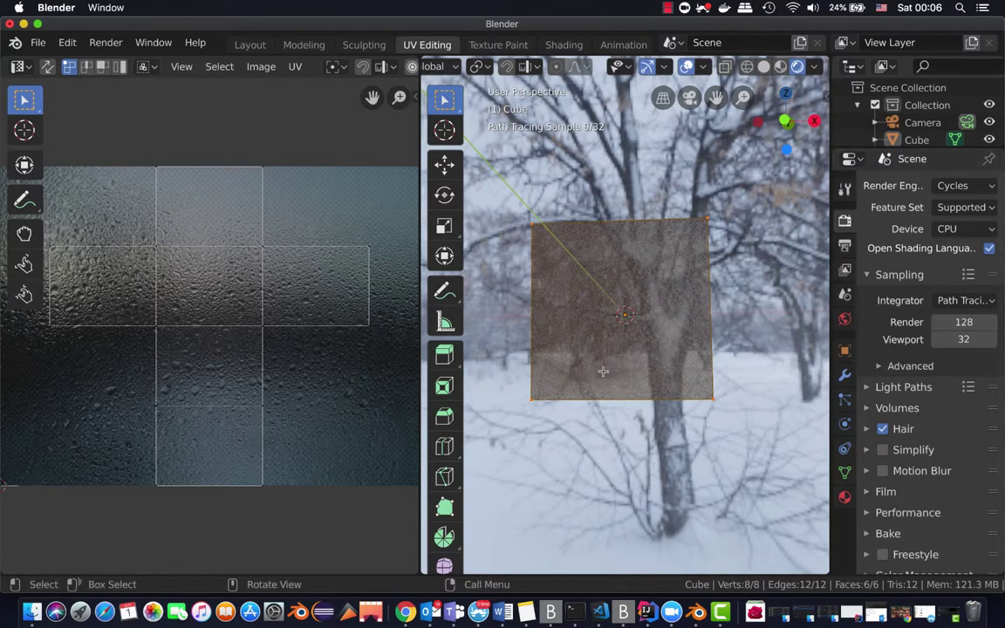
pyautogui.moveTo(603, 371); pyautogui.dragTo(602, 377, button='middle')
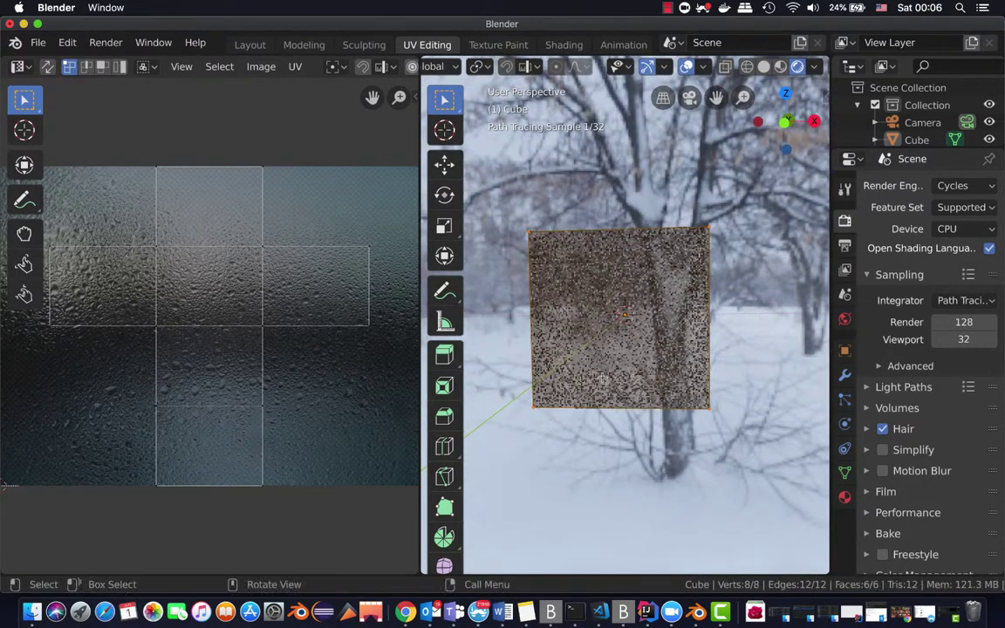